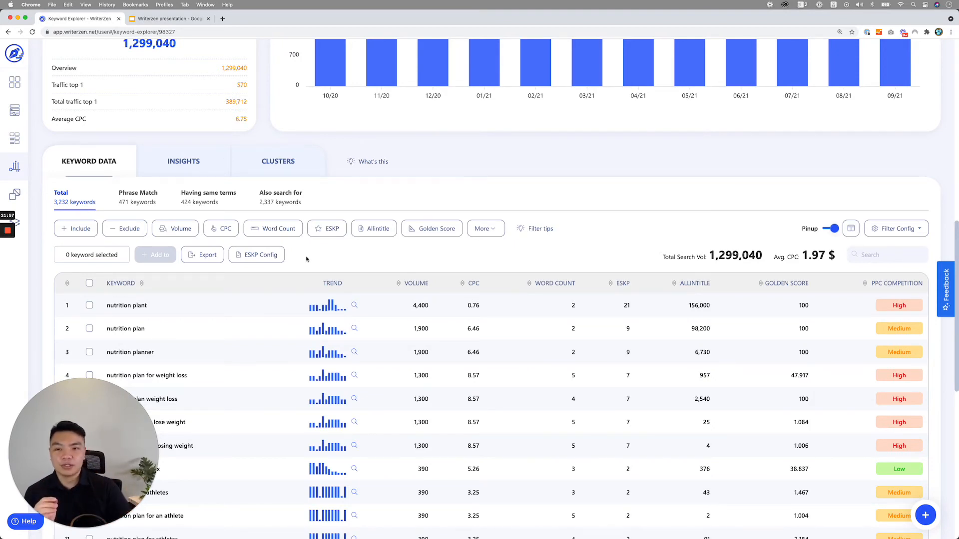
# - Open the FITNESS NUTRITION PLAN report from the Keyword Explorer history and activate the Golden Filter for its keywords
pyautogui.click(15, 167)
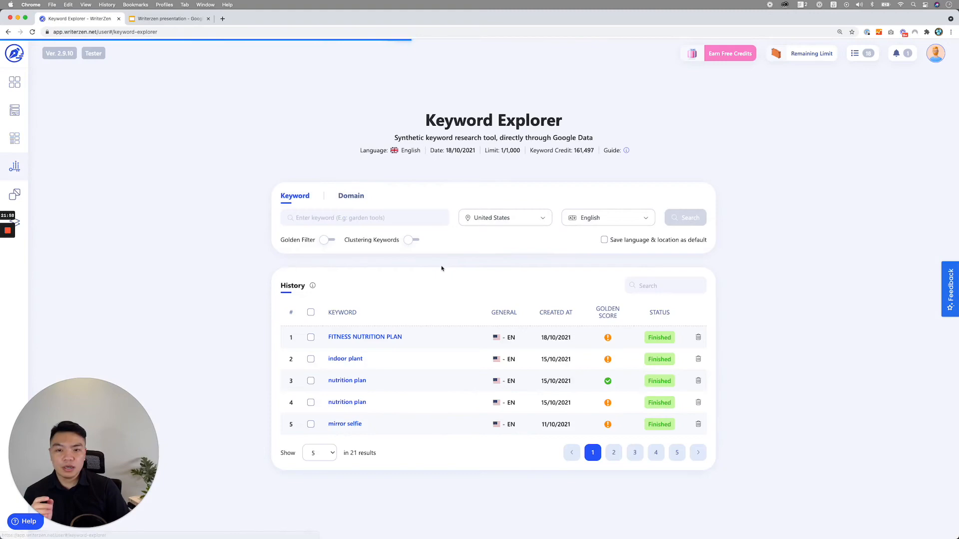
pyautogui.click(399, 338)
pyautogui.scroll(-14, 403, 338)
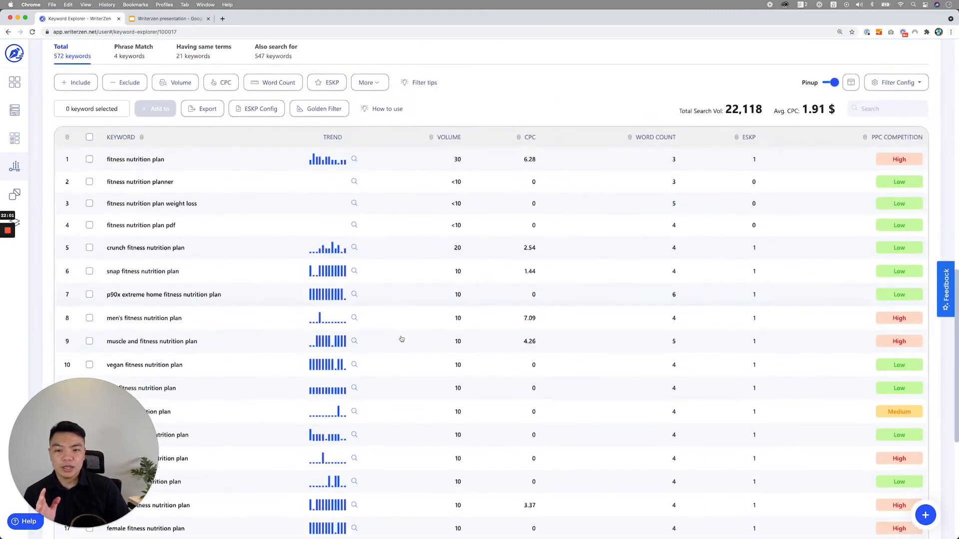
pyautogui.scroll(1, 400, 338)
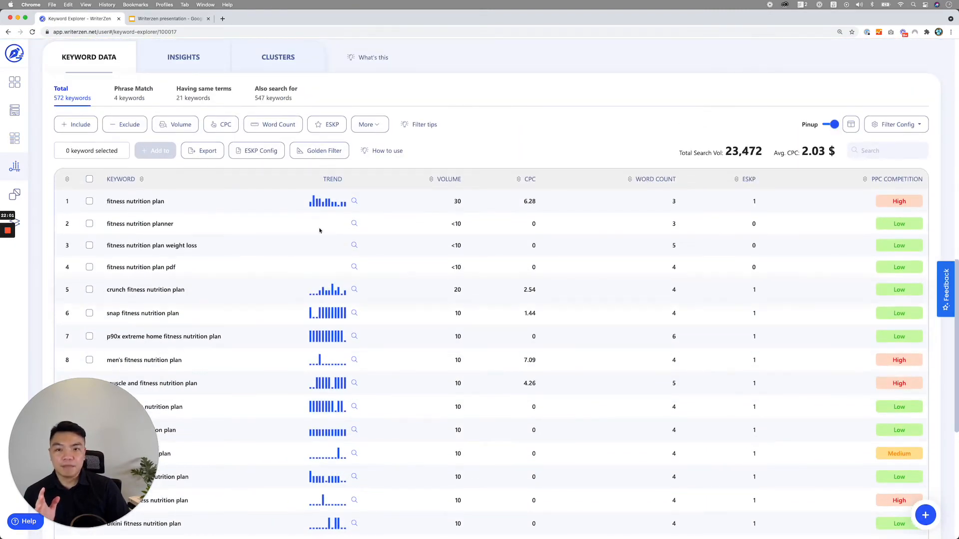
pyautogui.click(333, 157)
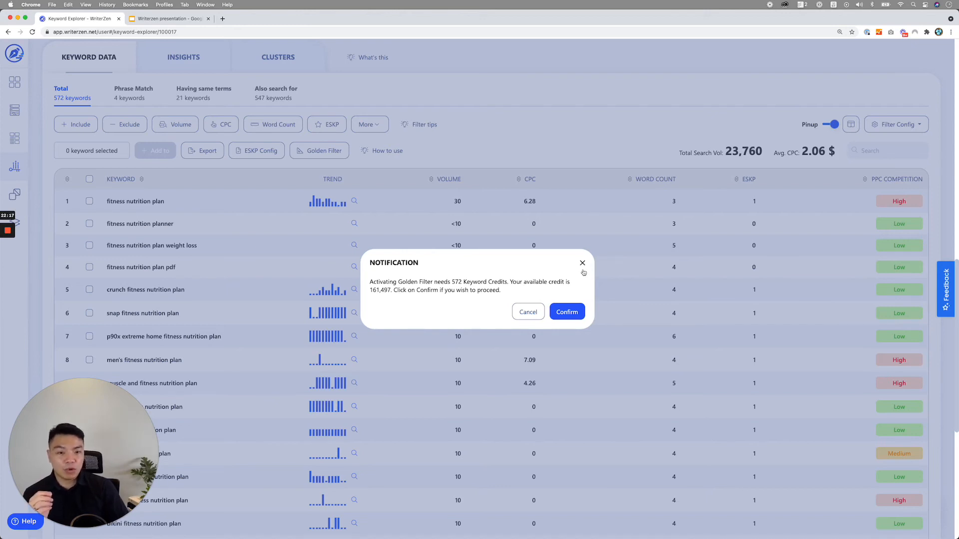
pyautogui.click(576, 310)
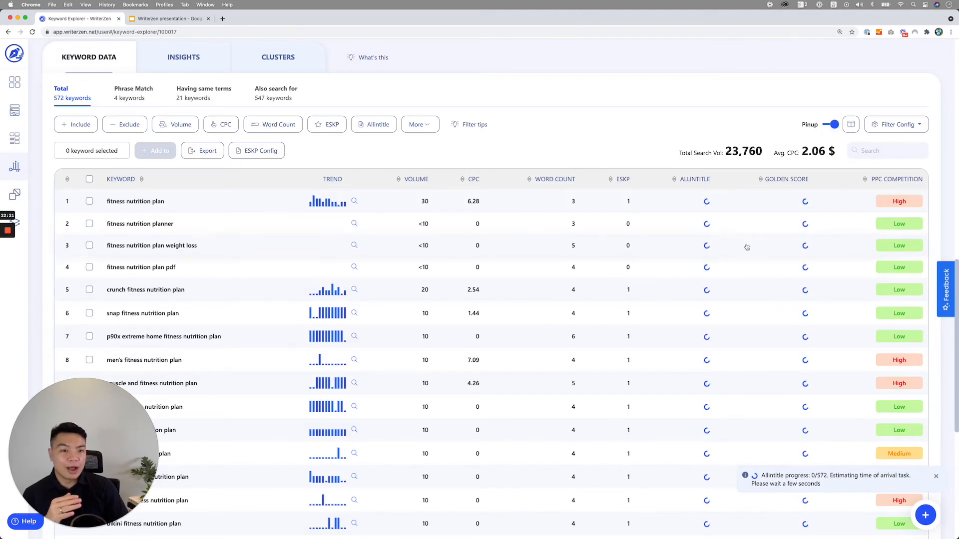
# - Open the nutrition plan report that already has golden scores from the Keyword Explorer history and go to its keyword data table
pyautogui.click(14, 166)
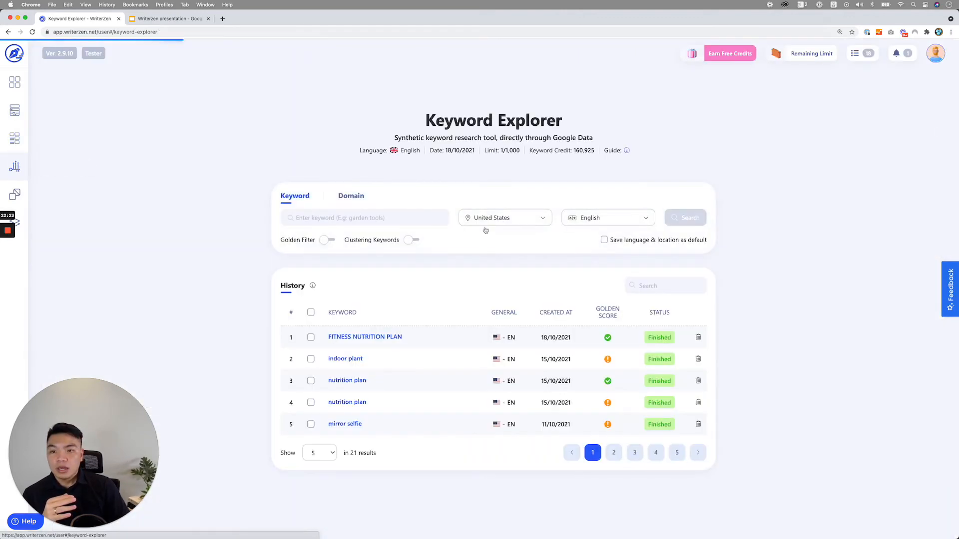
pyautogui.click(351, 379)
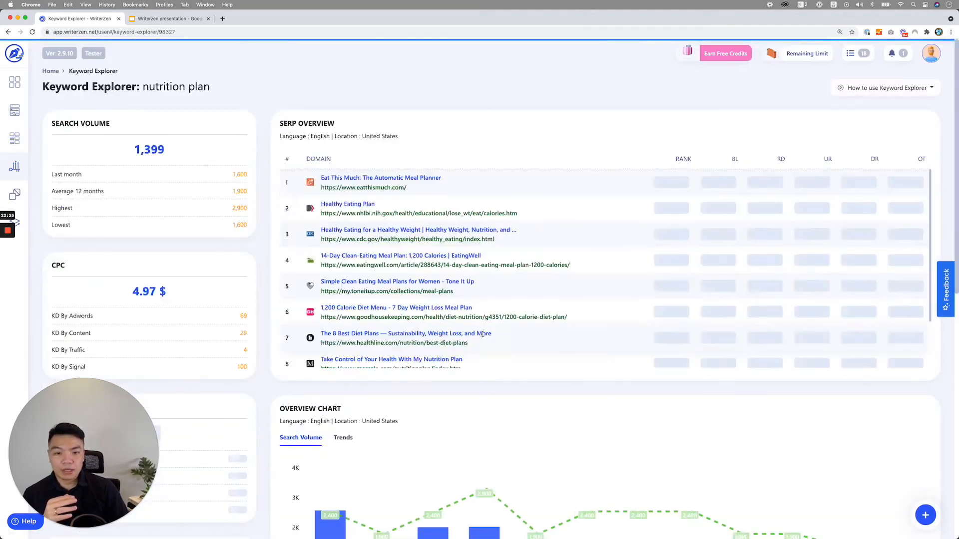
pyautogui.scroll(-10, 380, 325)
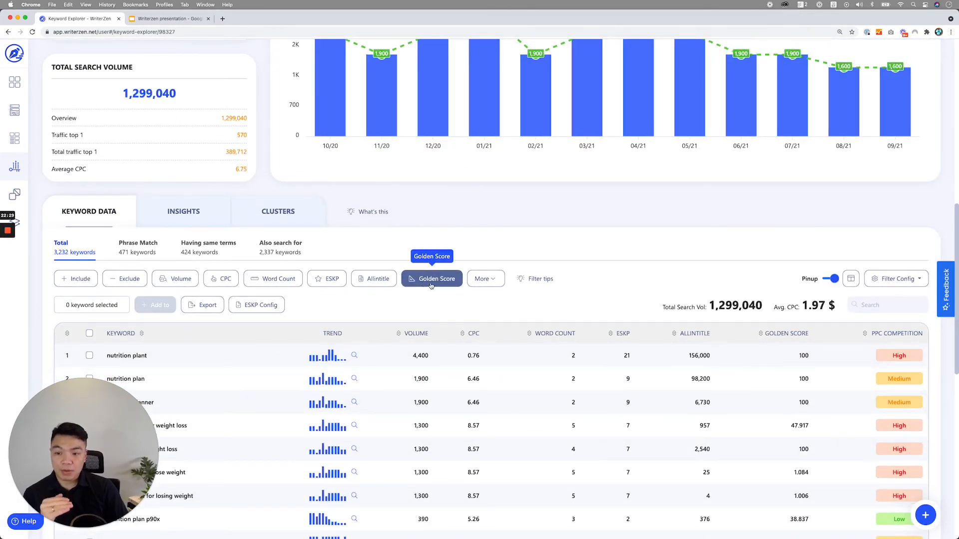
pyautogui.scroll(-5, 499, 250)
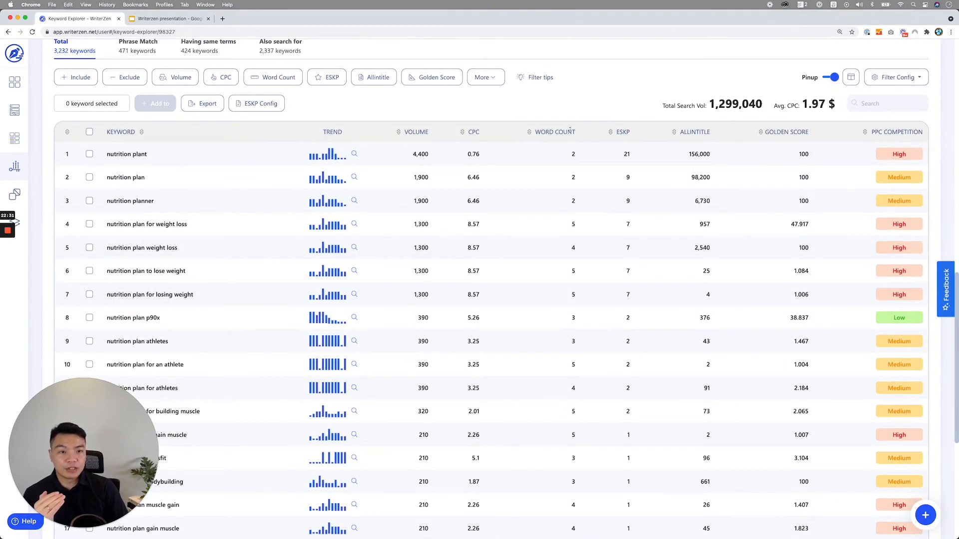
pyautogui.moveTo(696, 123)
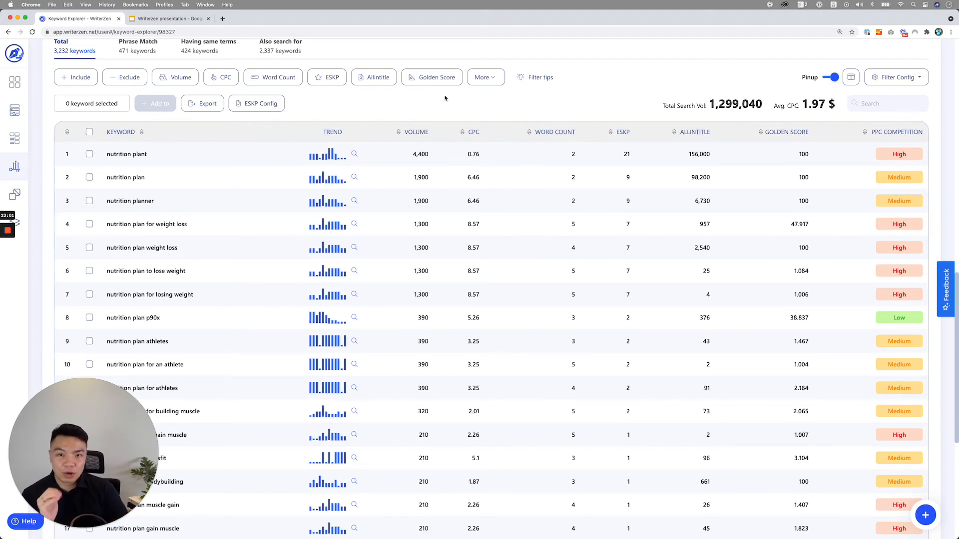
# - Filter the nutrition plan keywords by ranking probability, with the golden filter's SERPs position set to 10
pyautogui.click(437, 76)
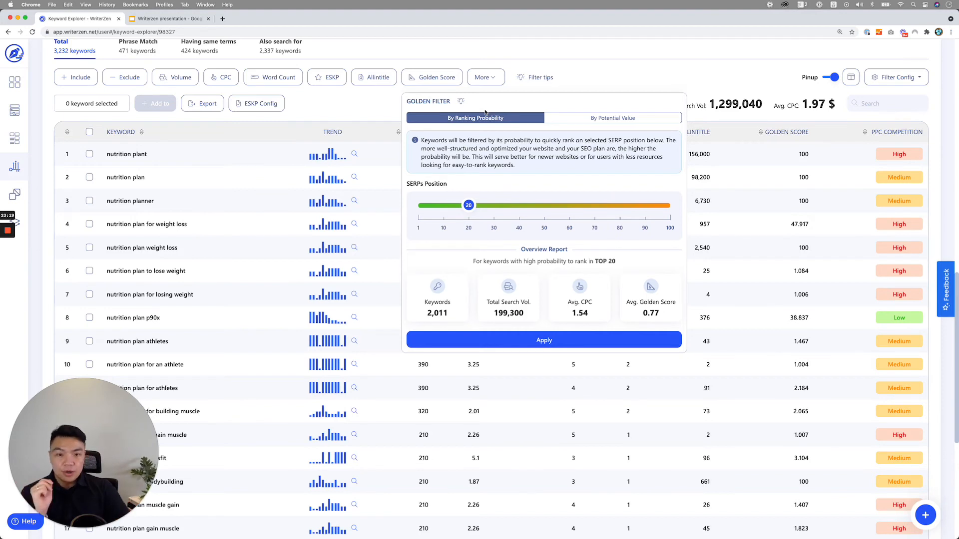
pyautogui.moveTo(471, 209); pyautogui.dragTo(444, 212)
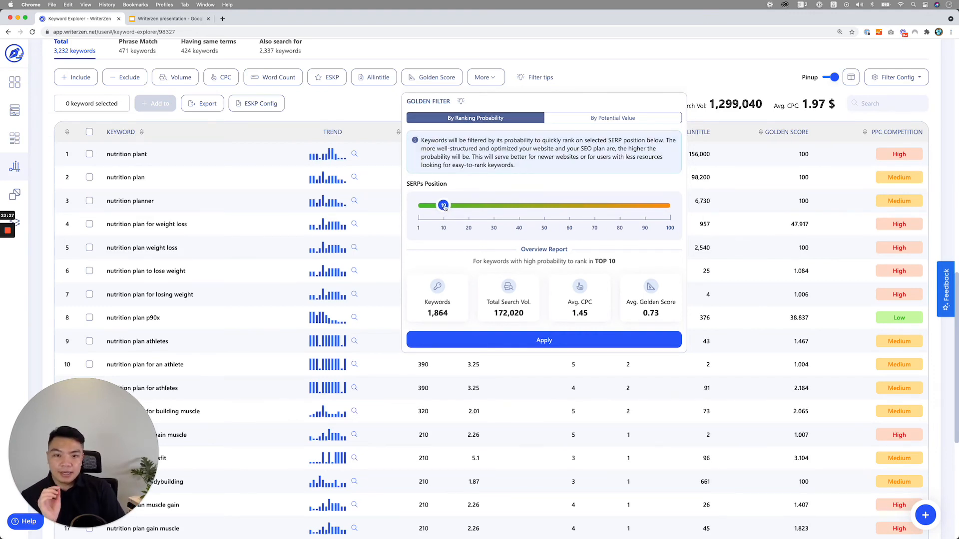
pyautogui.moveTo(445, 208); pyautogui.dragTo(418, 214)
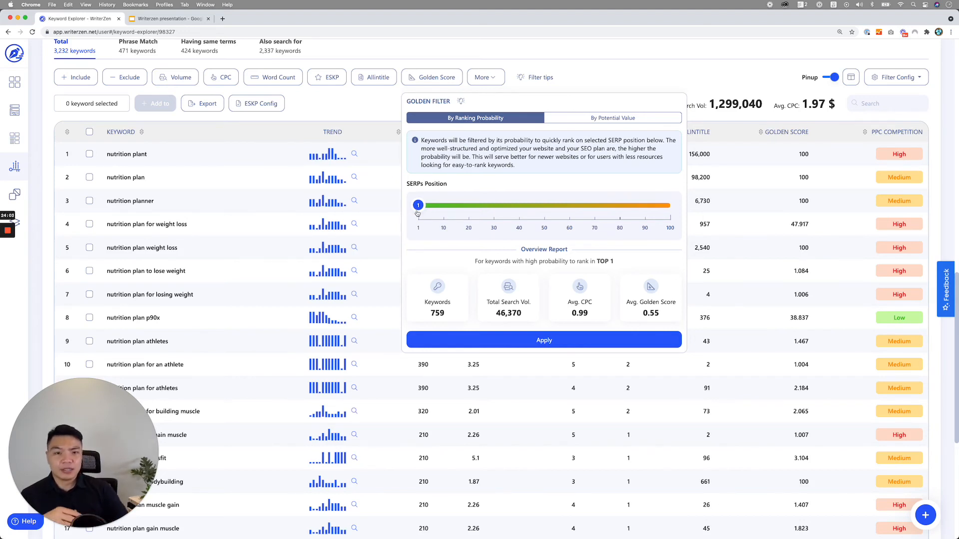
pyautogui.moveTo(417, 213)
pyautogui.mouseDown()
pyautogui.moveTo(567, 210)
pyautogui.moveTo(413, 213)
pyautogui.mouseUp()
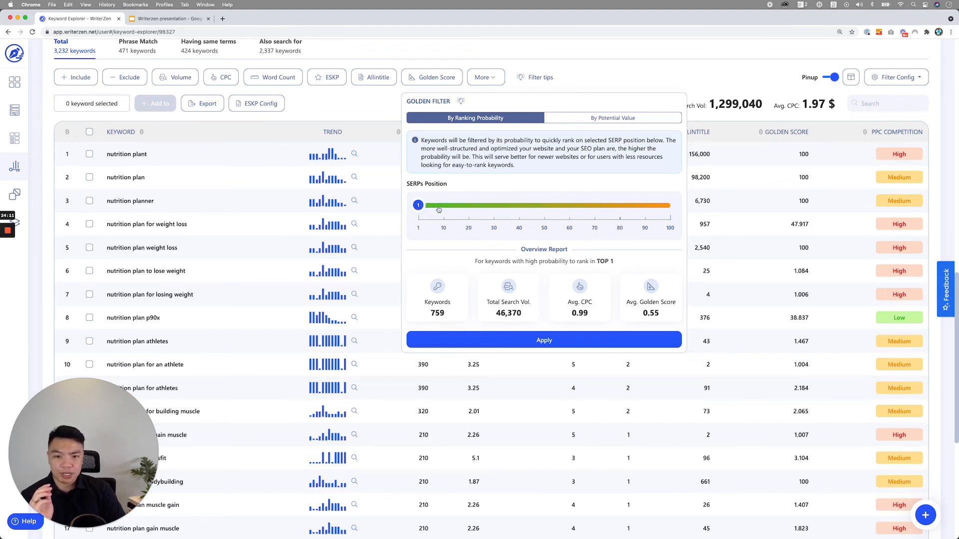
pyautogui.moveTo(418, 207); pyautogui.dragTo(447, 209)
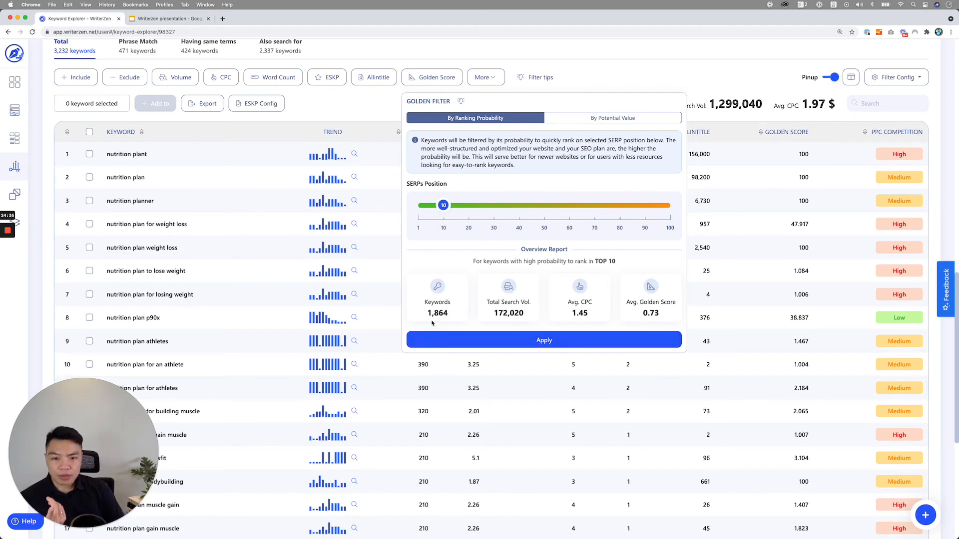
pyautogui.click(529, 340)
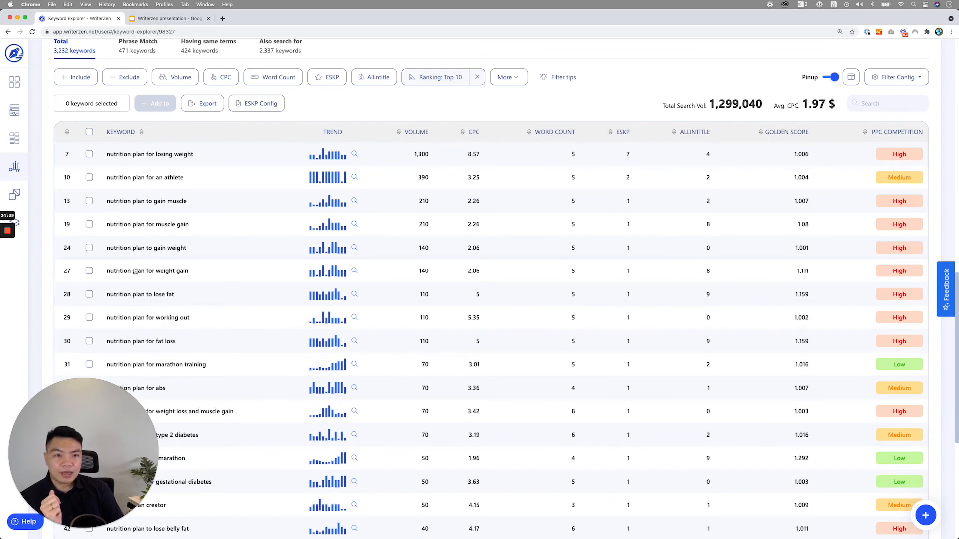
# - Select all filtered keywords to check their totals, clear the selection, and examine the keyword list with its allintitle values
pyautogui.click(89, 132)
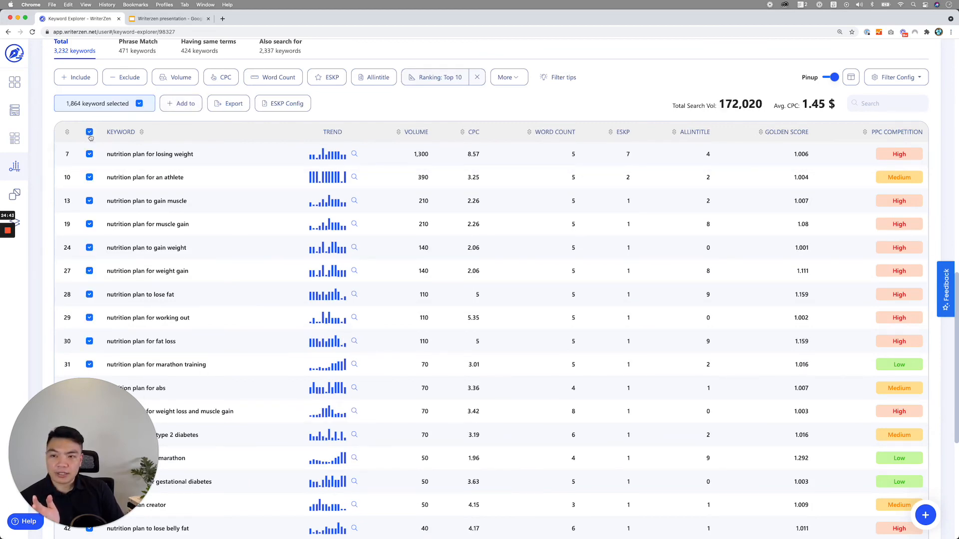
pyautogui.click(89, 132)
pyautogui.scroll(-5, 272, 336)
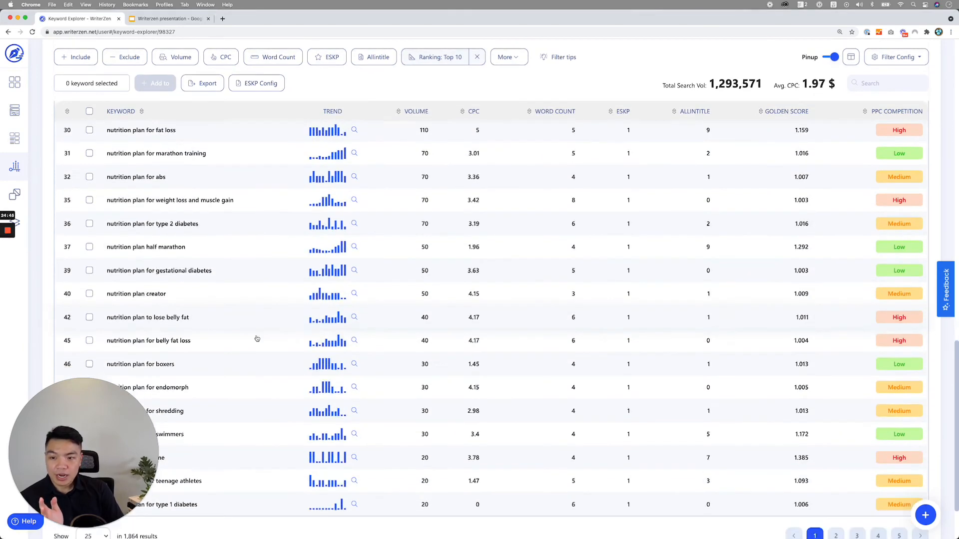
pyautogui.scroll(7, 254, 336)
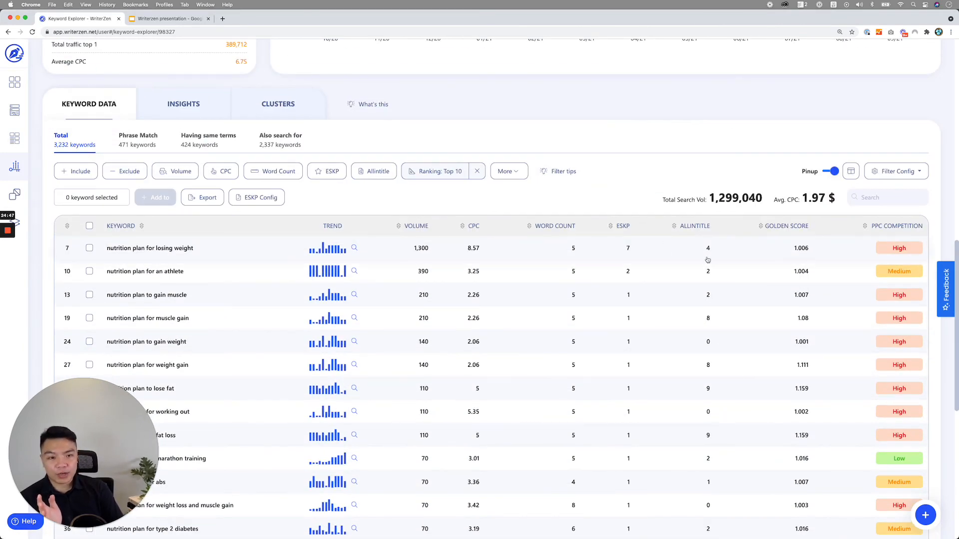
pyautogui.moveTo(708, 293)
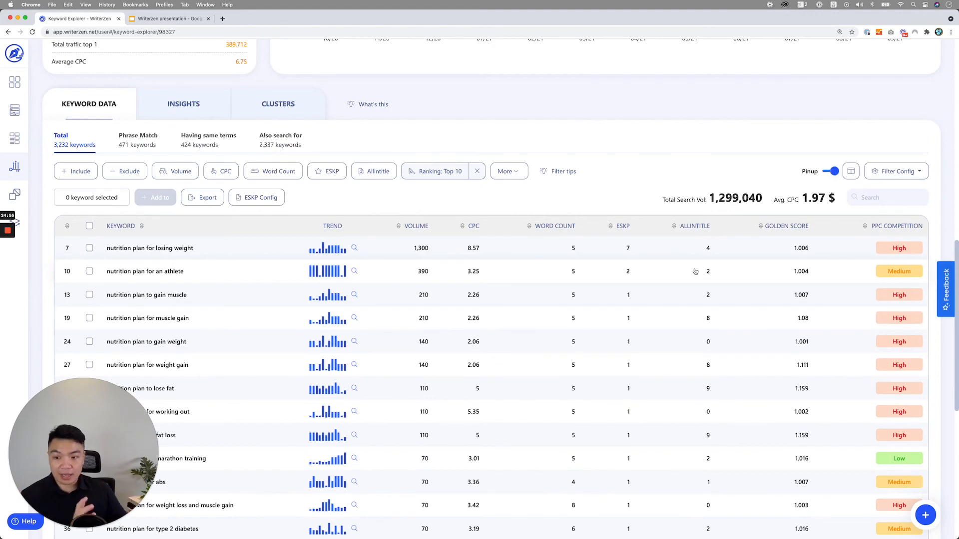
pyautogui.scroll(-5, 174, 356)
pyautogui.scroll(-2, 174, 356)
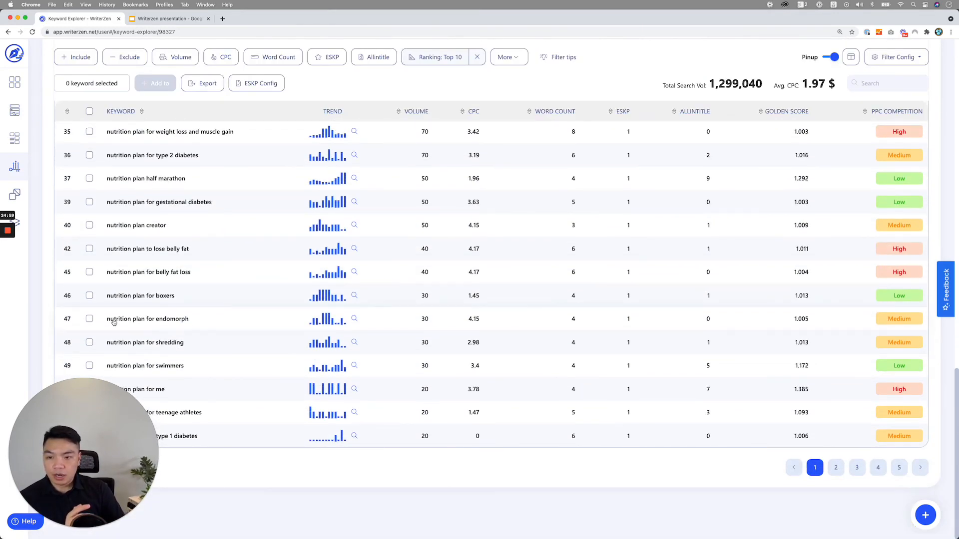
# - Expand the "nutrition plan for gestational diabetes" keyword, examine its search volume and SERP overview, and collapse it again
pyautogui.click(174, 325)
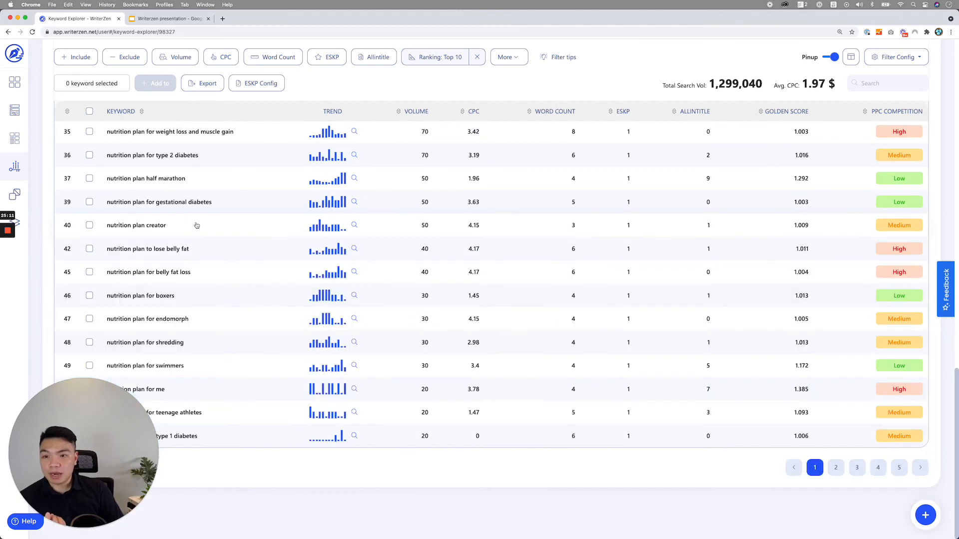
pyautogui.click(197, 226)
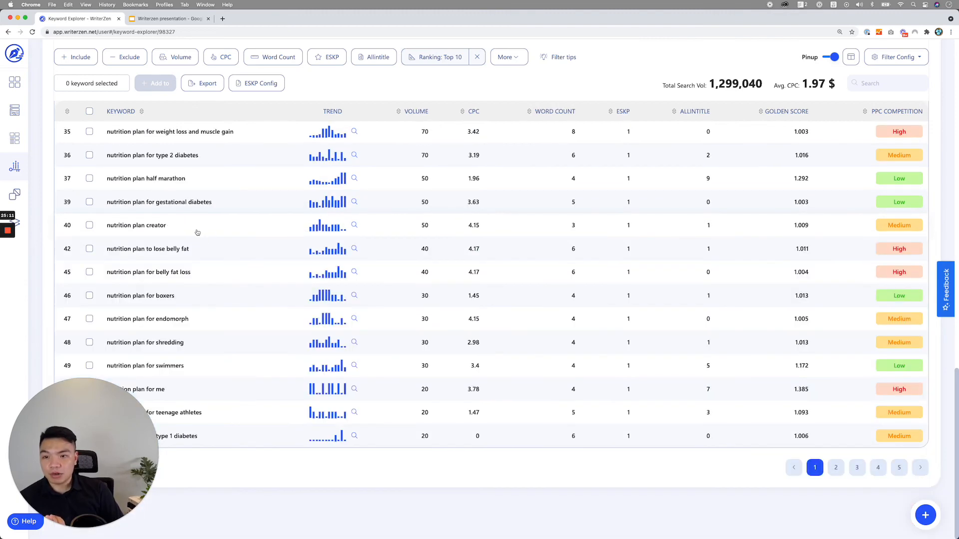
pyautogui.click(202, 204)
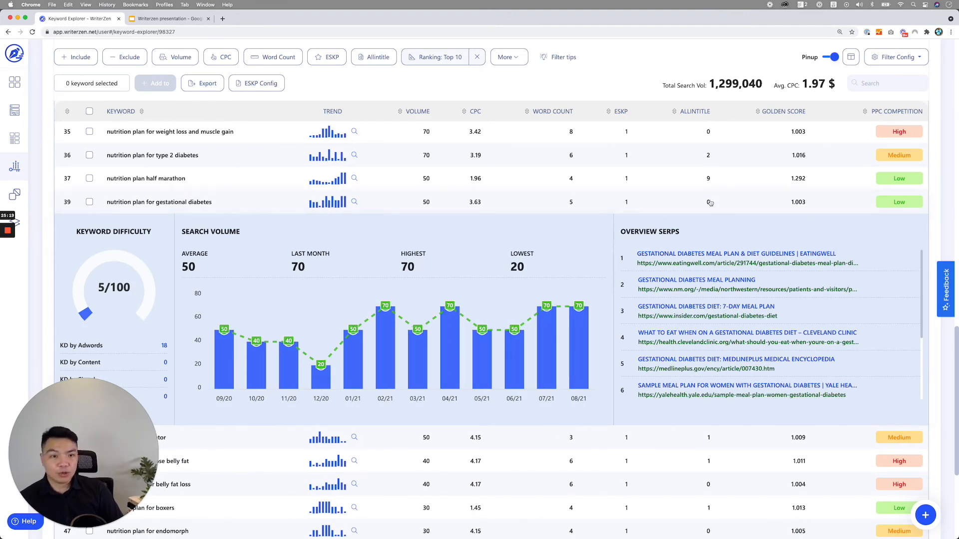
pyautogui.moveTo(708, 203)
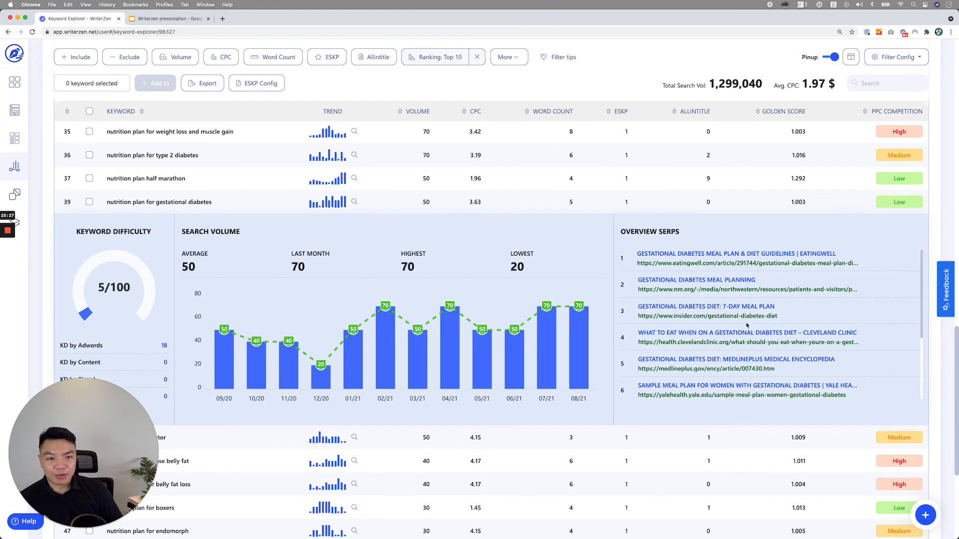
pyautogui.click(214, 202)
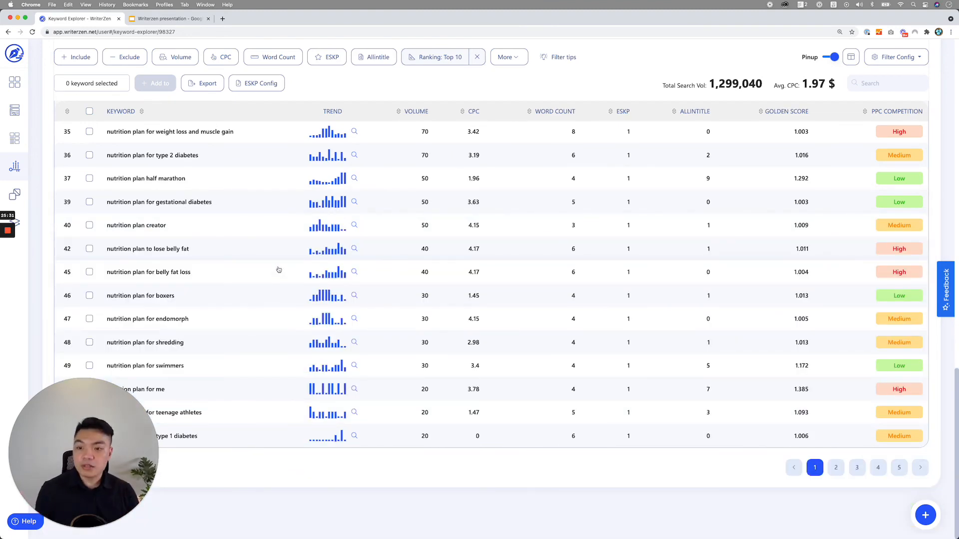
# - Switch the golden filter to potential value with a Golden Score limit of 1.077, apply it, and sort the keywords by allintitle in descending order
pyautogui.scroll(10, 278, 270)
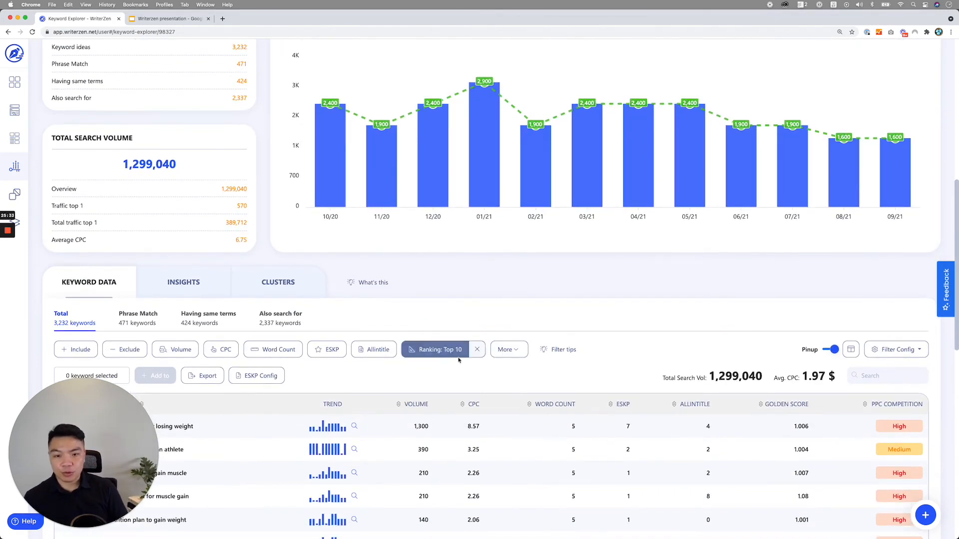
pyautogui.click(457, 352)
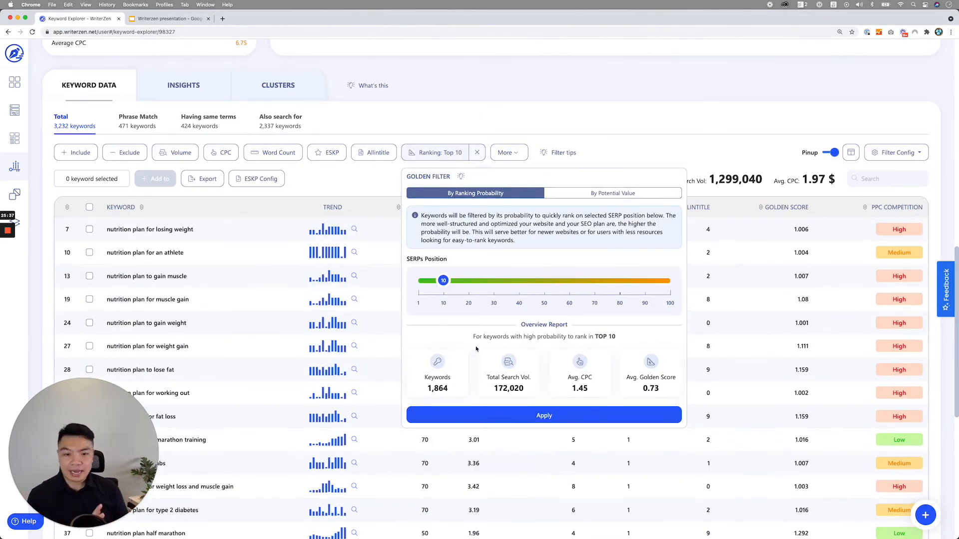
pyautogui.click(613, 193)
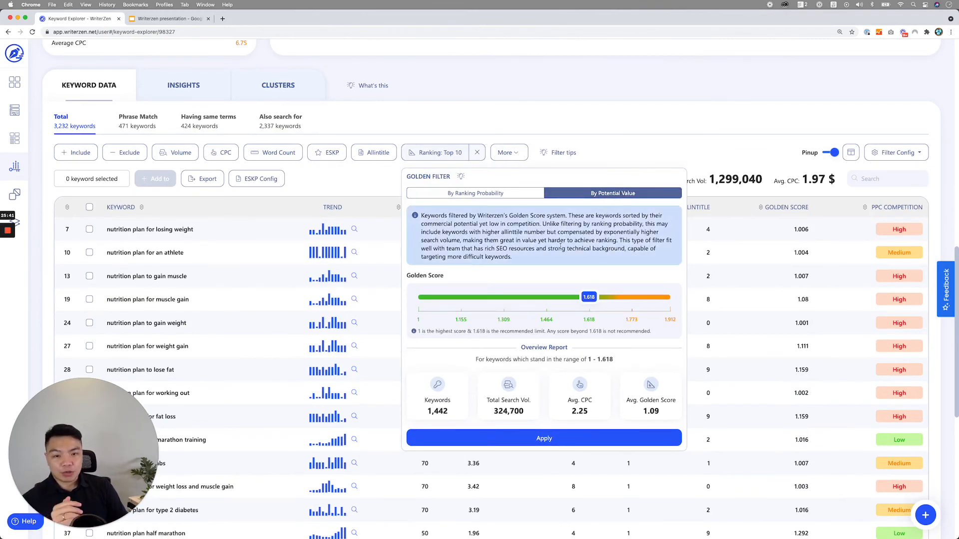
pyautogui.scroll(-2, 569, 255)
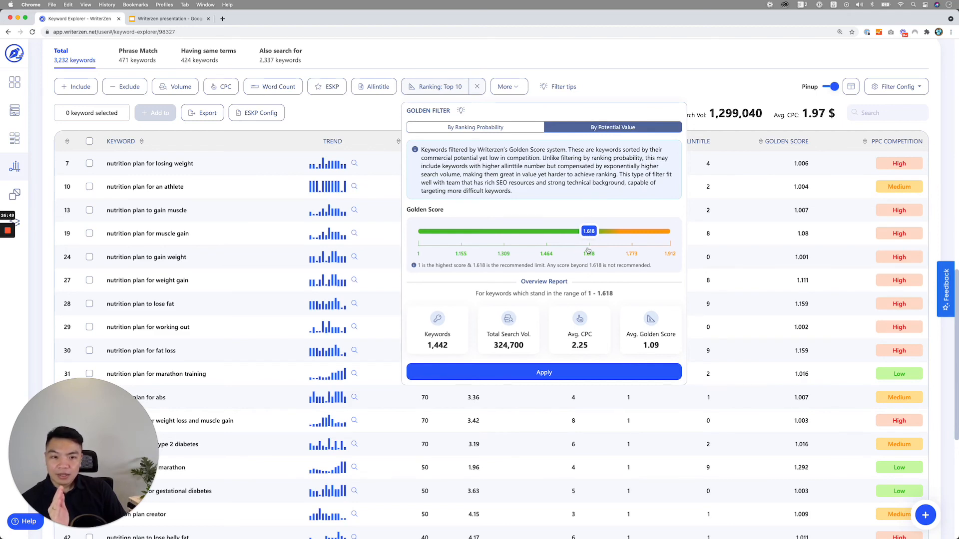
pyautogui.moveTo(589, 233); pyautogui.dragTo(520, 233)
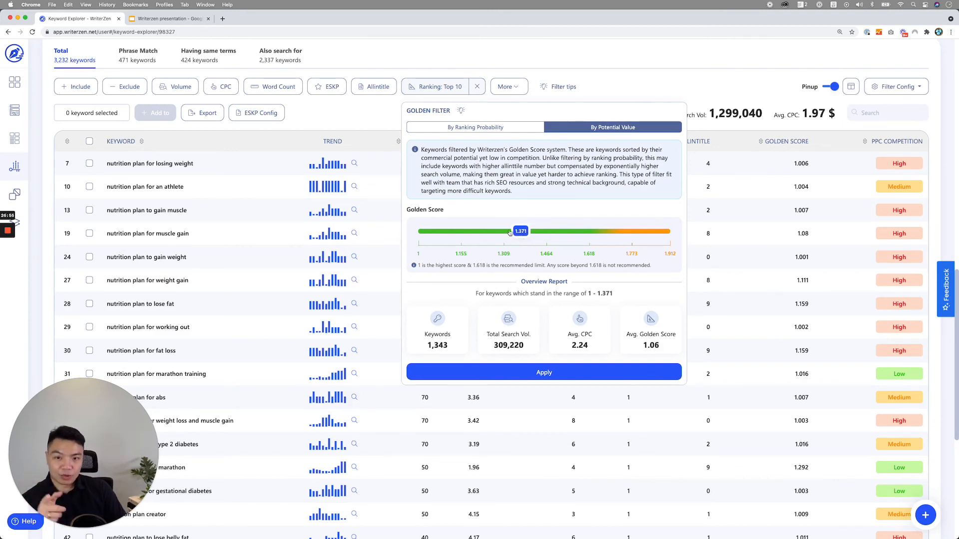
pyautogui.moveTo(521, 232); pyautogui.dragTo(430, 234)
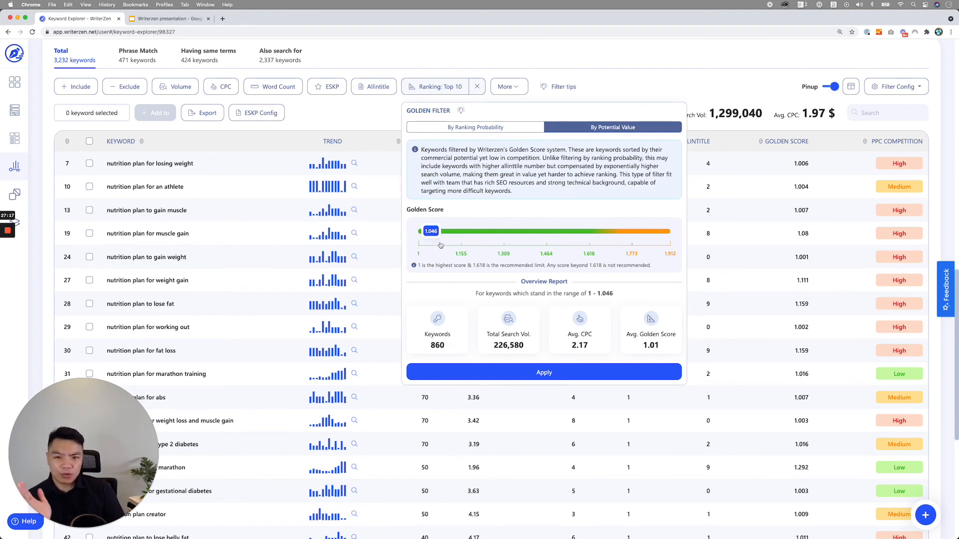
pyautogui.moveTo(432, 233); pyautogui.dragTo(439, 232)
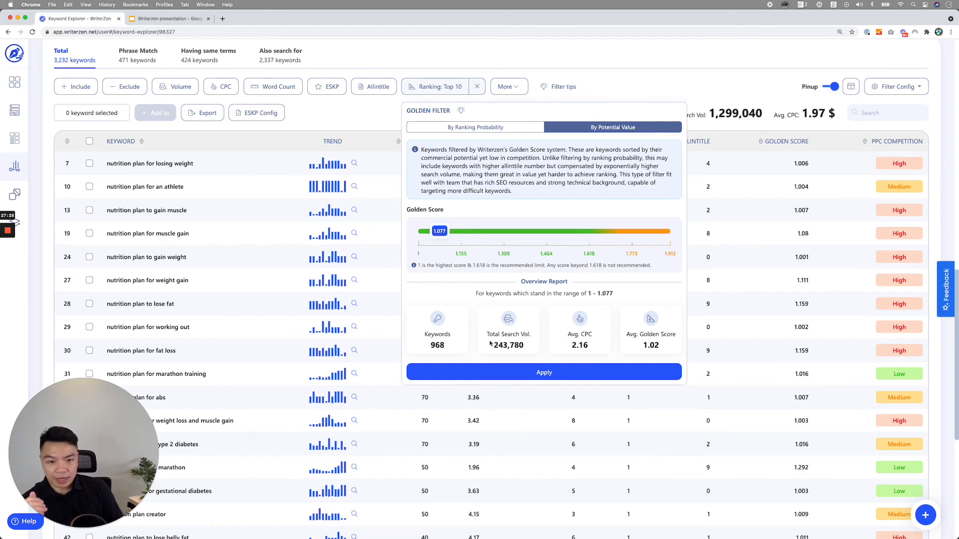
pyautogui.click(544, 373)
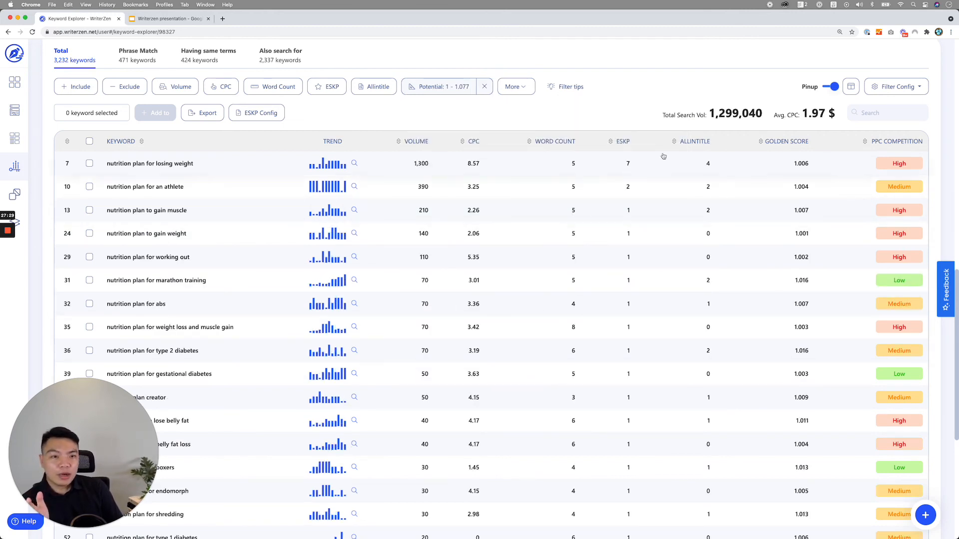
pyautogui.click(674, 142)
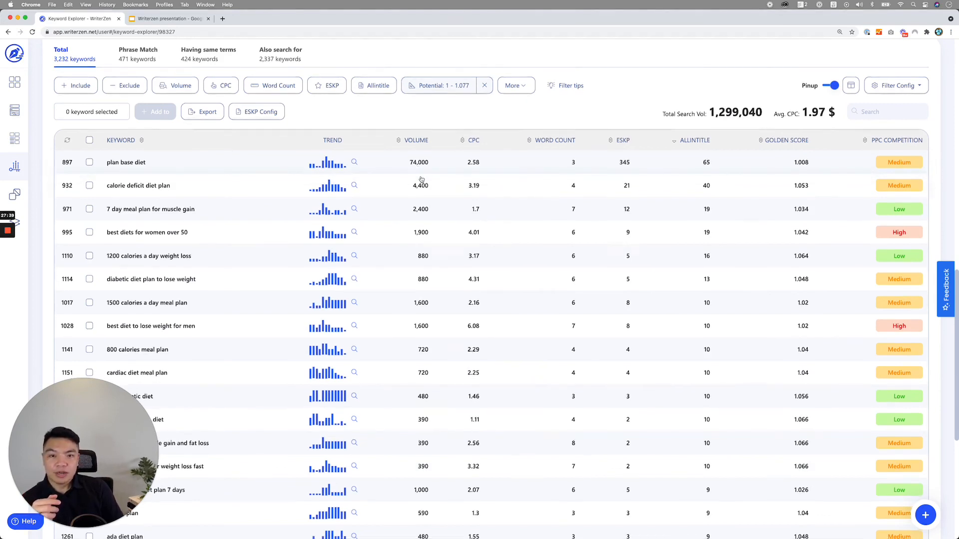
# - Try to sort the keywords by Golden Score on top of the existing allintitle sorting
pyautogui.scroll(-1, 499, 185)
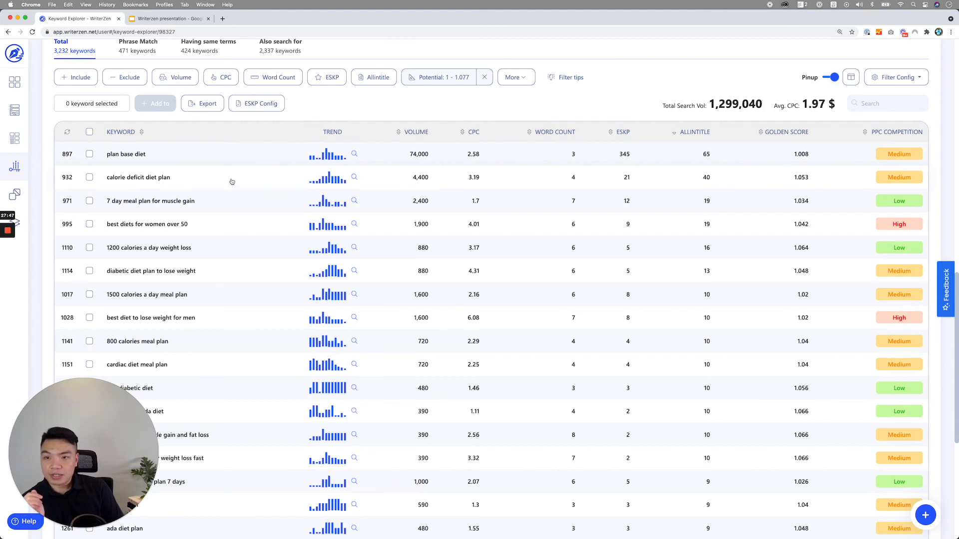
pyautogui.scroll(-1, 244, 184)
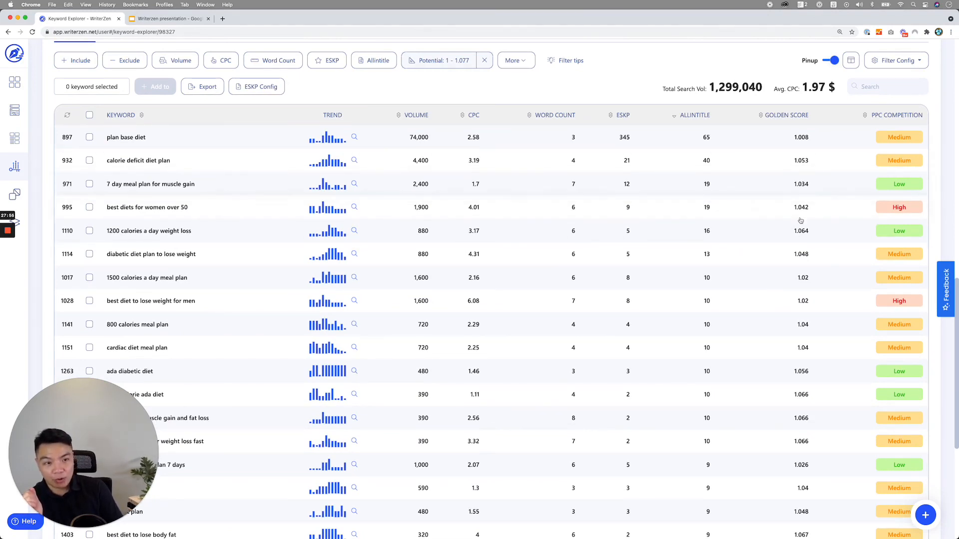
pyautogui.scroll(-1, 799, 220)
pyautogui.click(762, 113)
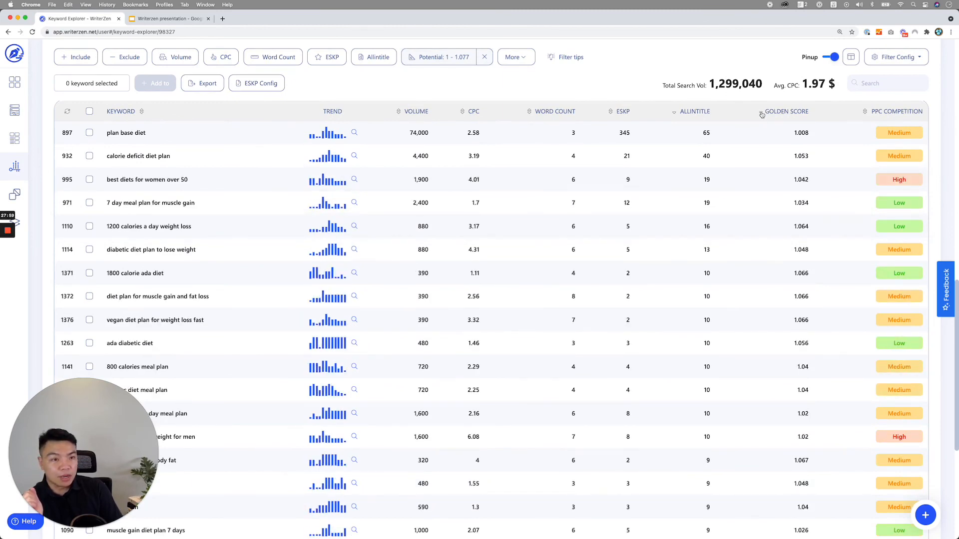
pyautogui.click(761, 114)
pyautogui.click(762, 114)
pyautogui.click(761, 114)
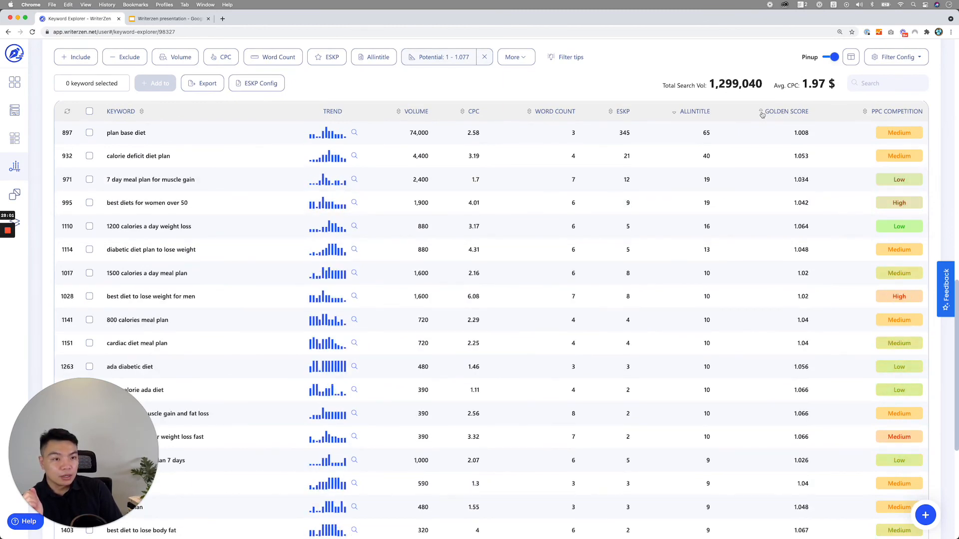
pyautogui.scroll(1, 764, 120)
pyautogui.click(762, 122)
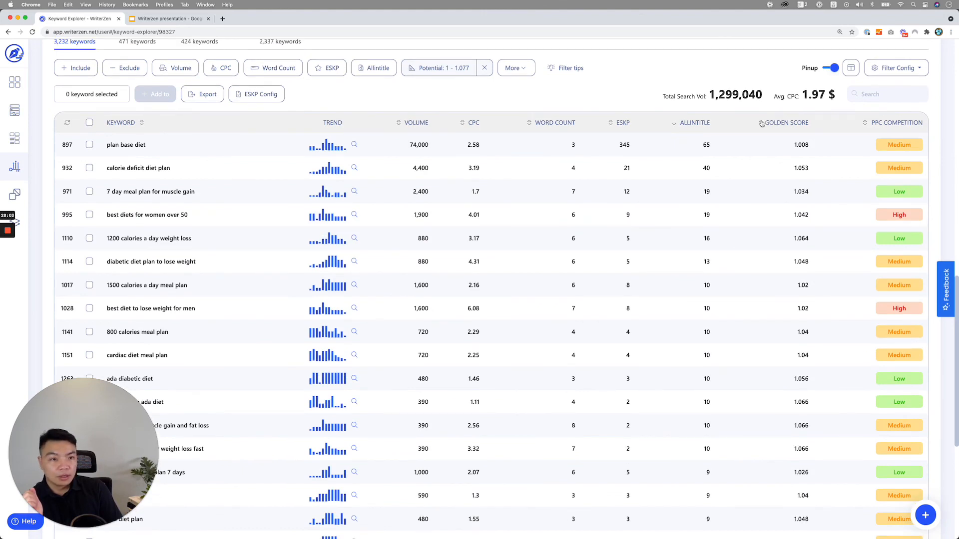
pyautogui.click(675, 124)
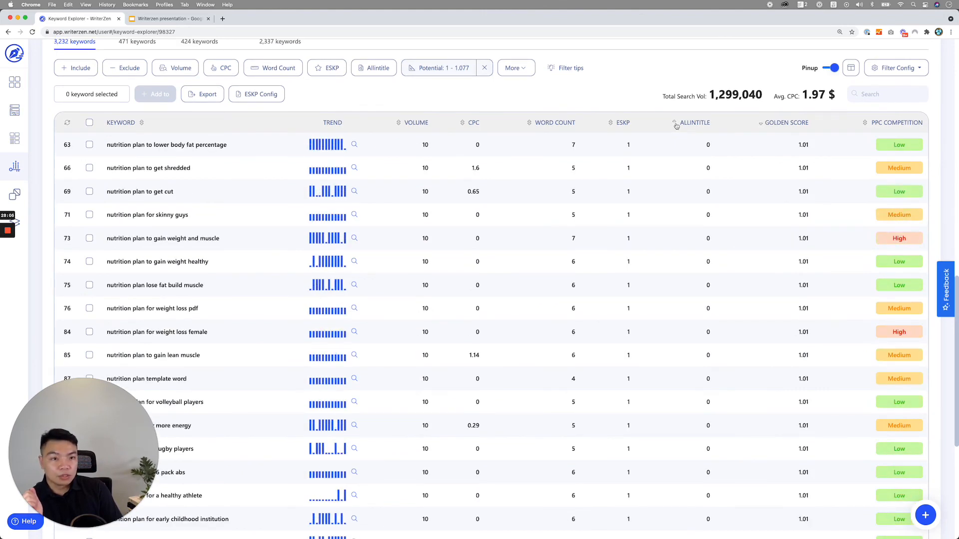
# - Reset the keyword table's sorting and sort the keywords by Golden Score in descending order
pyautogui.click(67, 122)
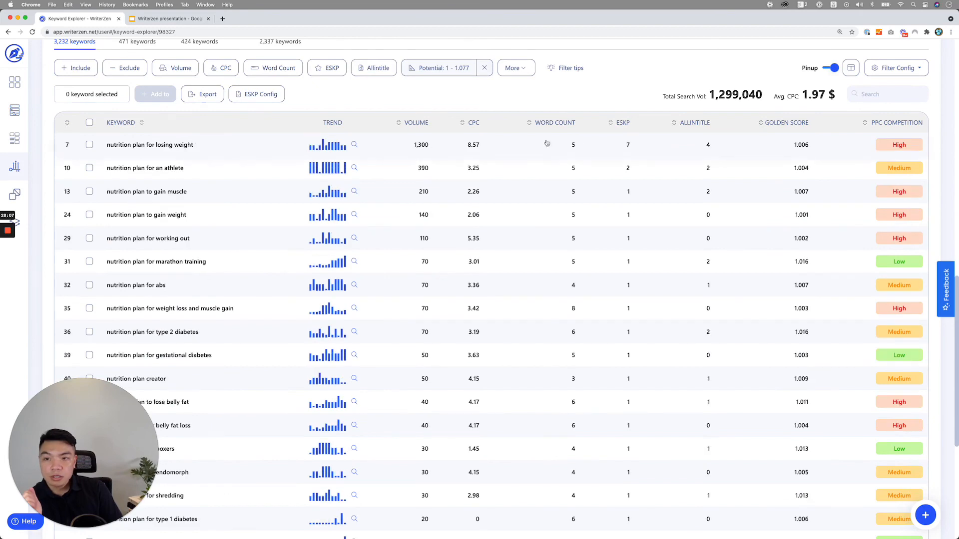
pyautogui.click(761, 125)
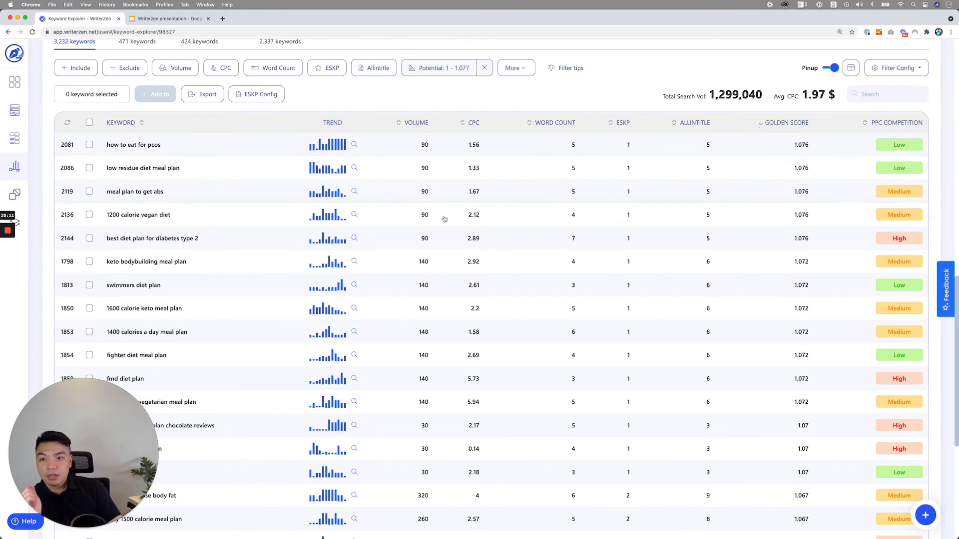
pyautogui.scroll(3, 465, 220)
pyautogui.scroll(-2, 350, 240)
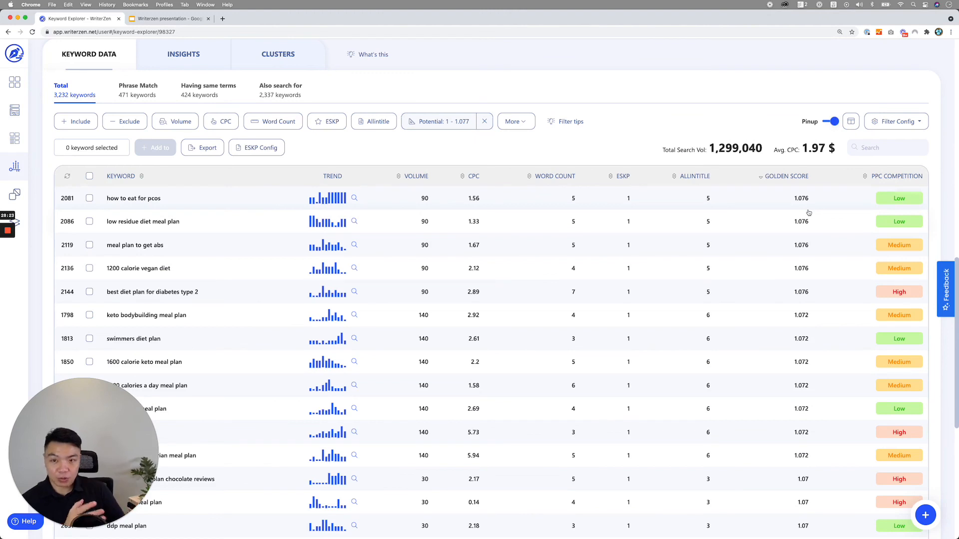
# - Raise the golden filter's potential value limit to a Golden Score of 1.417 and apply it
pyautogui.click(442, 121)
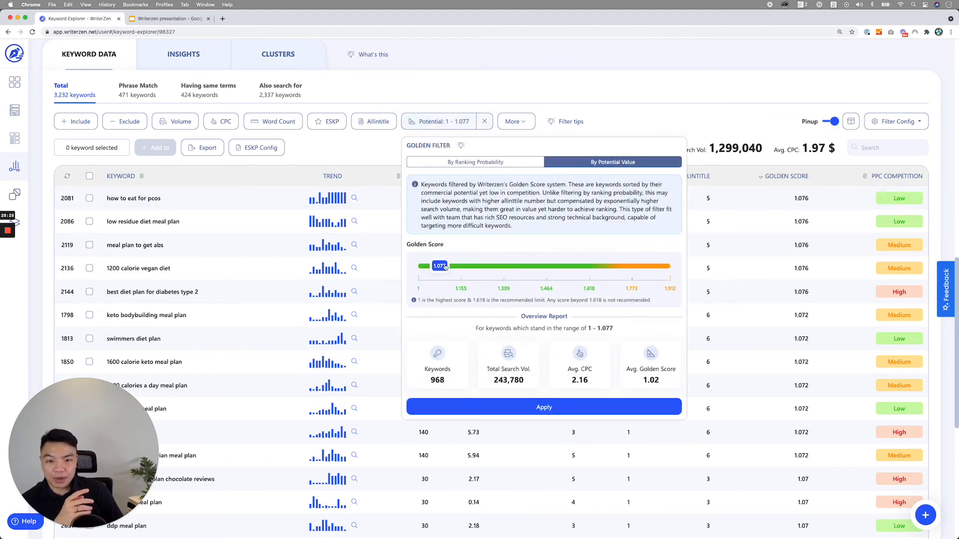
pyautogui.moveTo(445, 267); pyautogui.dragTo(534, 268)
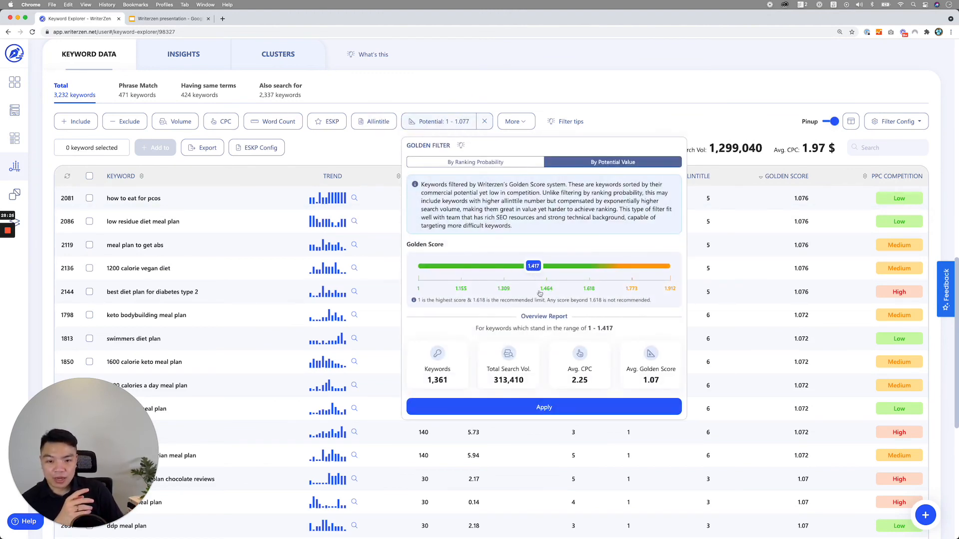
pyautogui.click(544, 405)
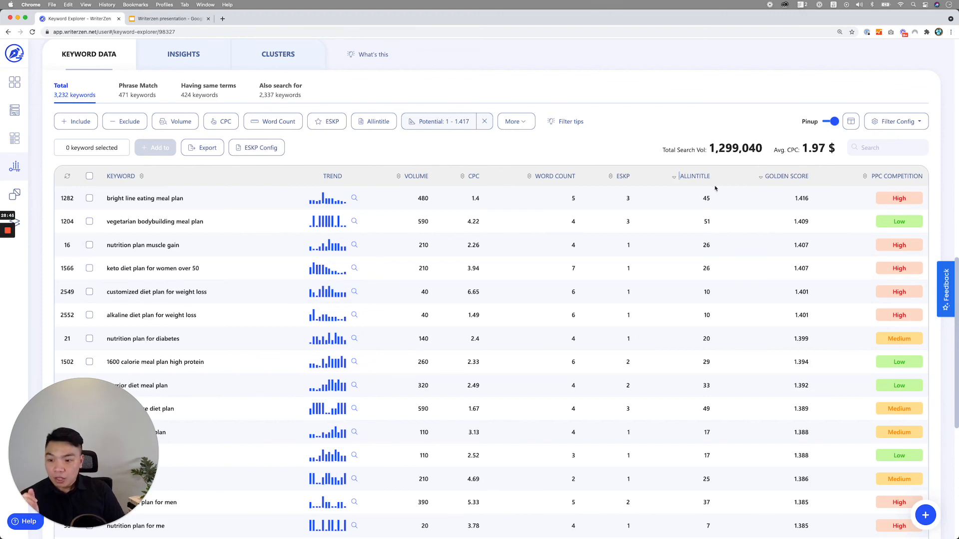
# - Review the golden filter's potential value settings and remove the filter from the keyword list
pyautogui.click(446, 125)
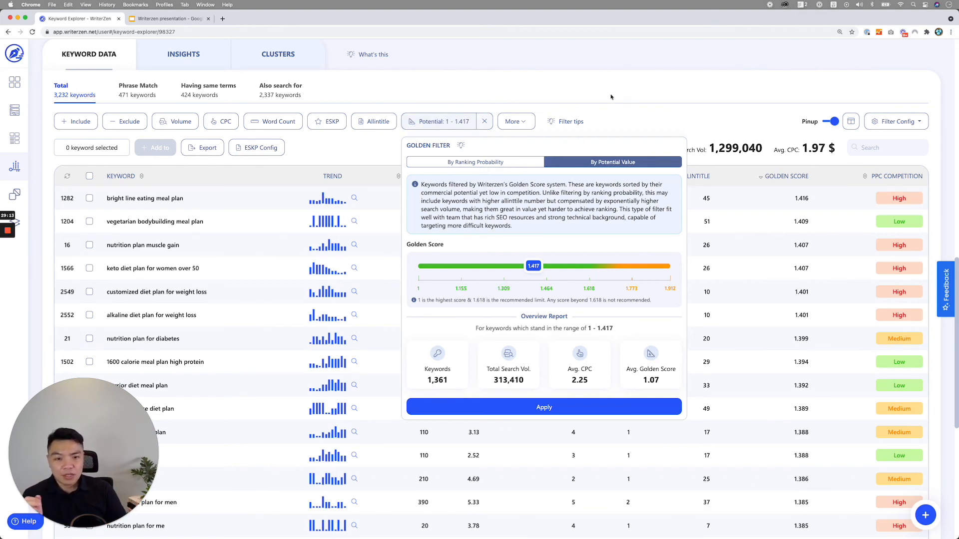
pyautogui.click(460, 123)
pyautogui.click(482, 122)
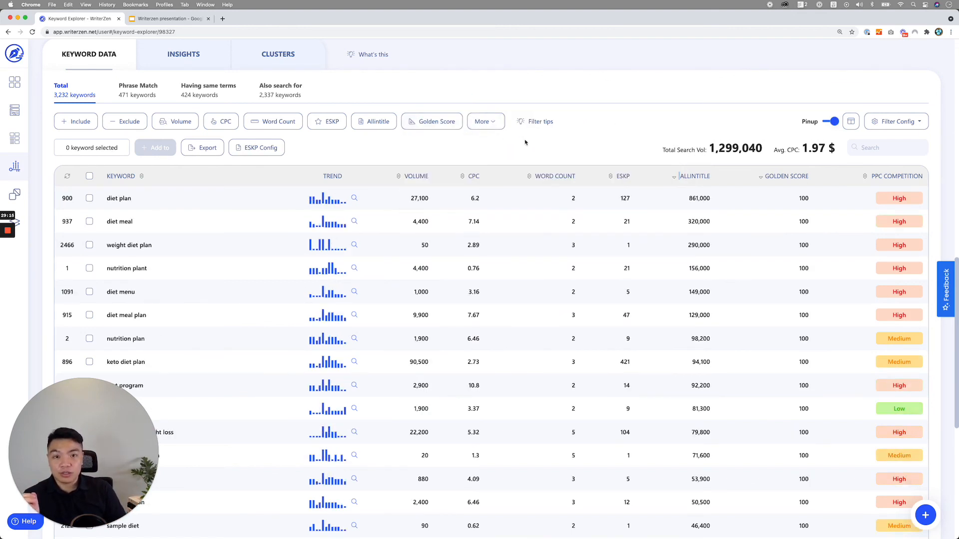